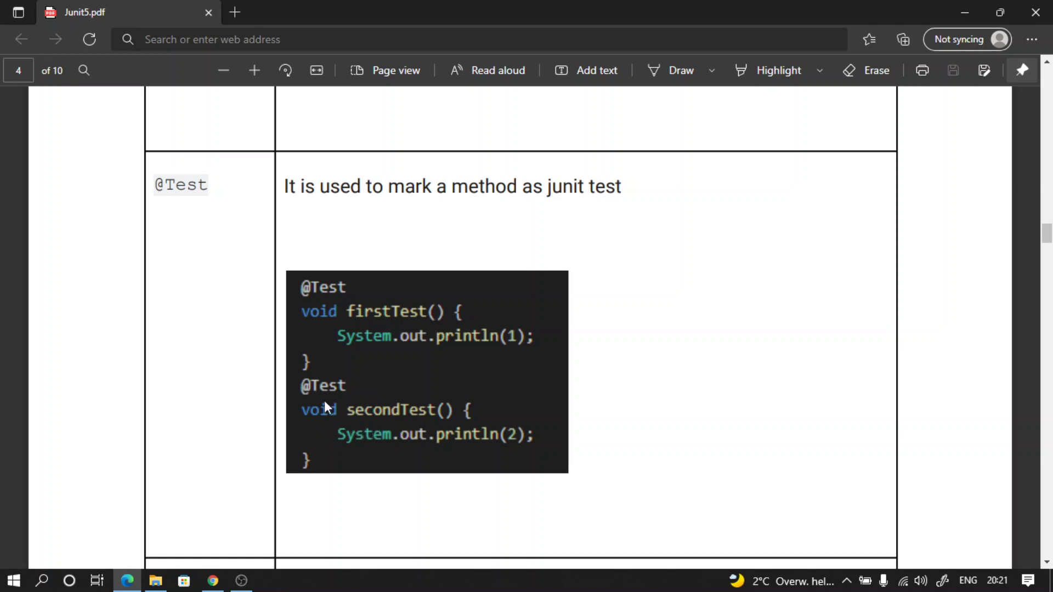
click(213, 580)
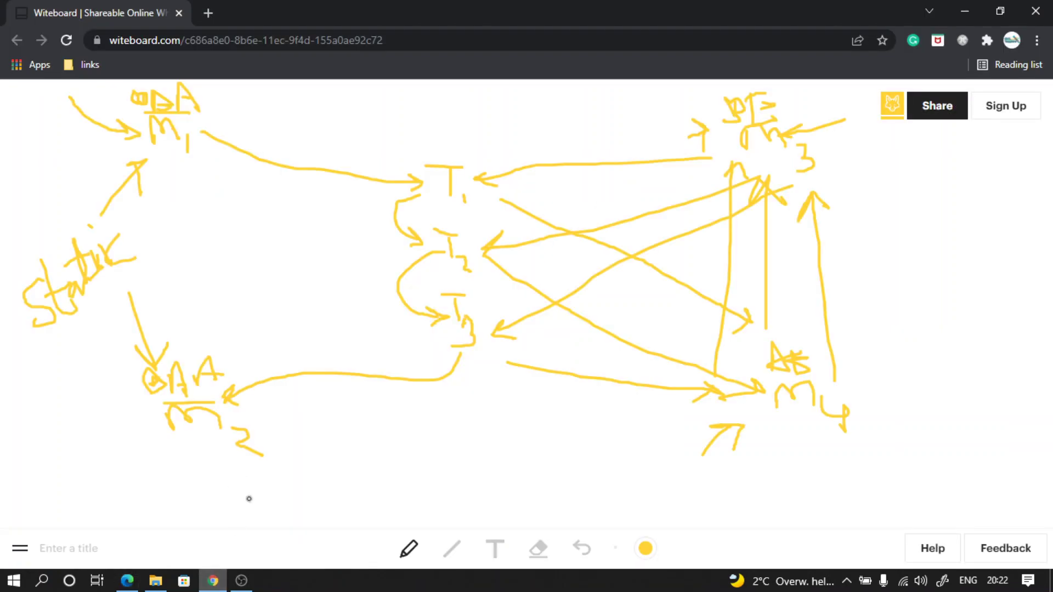
click(449, 156)
Handwrite the "@T" marker above the T1 test method with the pen.
mouse_move(416, 131)
mouse_down()
mouse_move(474, 119)
mouse_move(462, 142)
mouse_up()
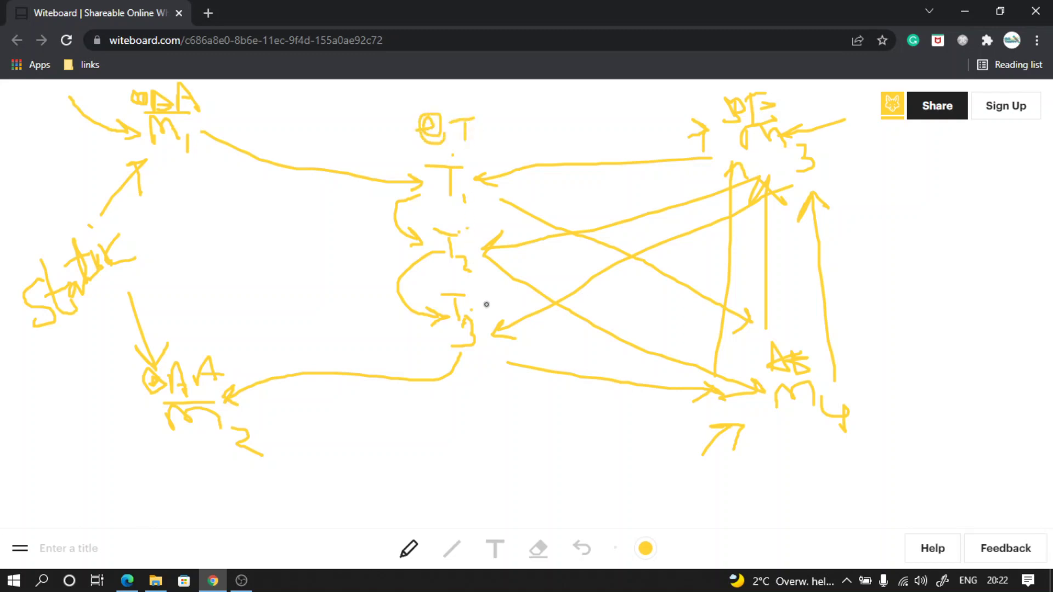